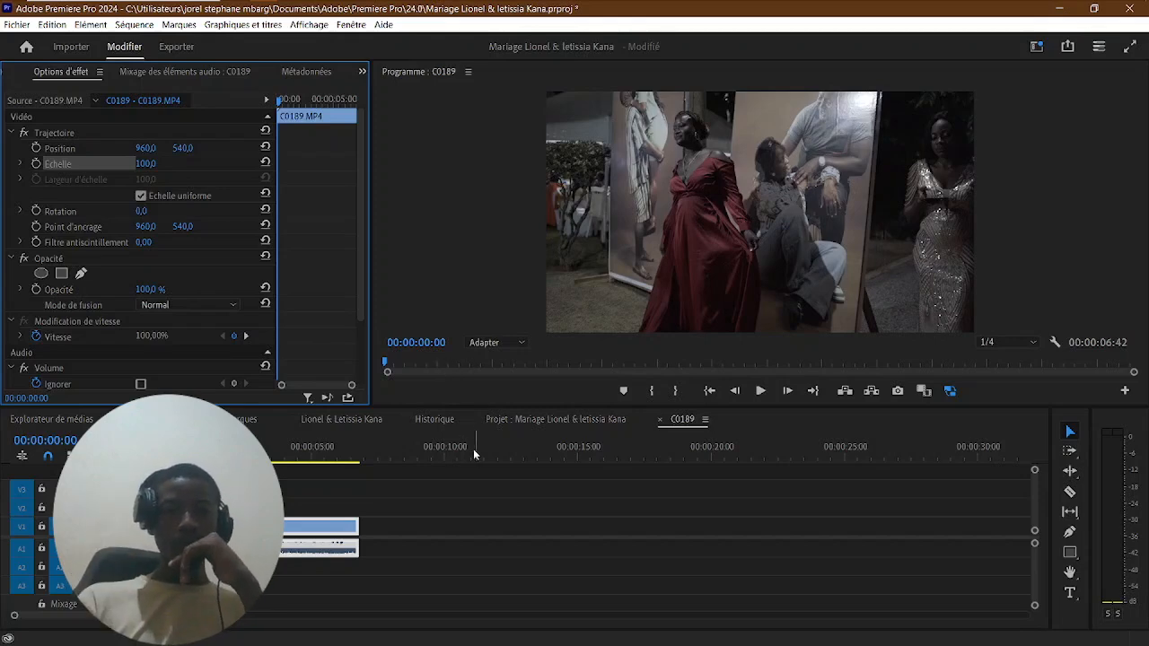
# Play the C0189 sequence through to review the original framing before zooming
pyautogui.click(440, 270)
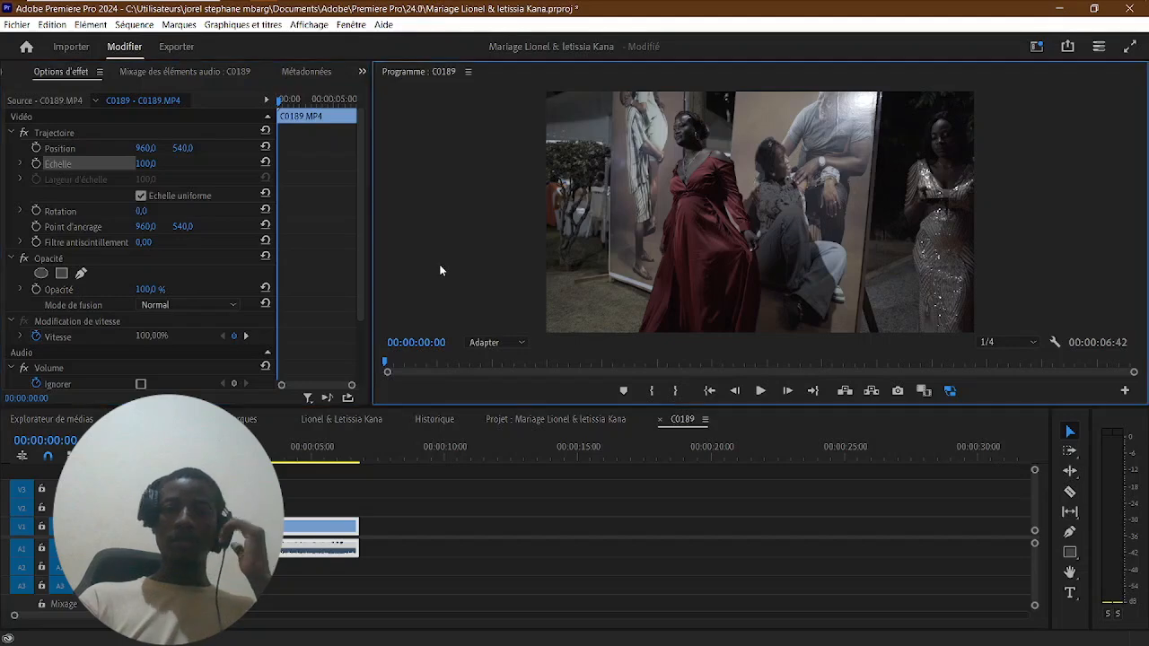
pyautogui.press('space')
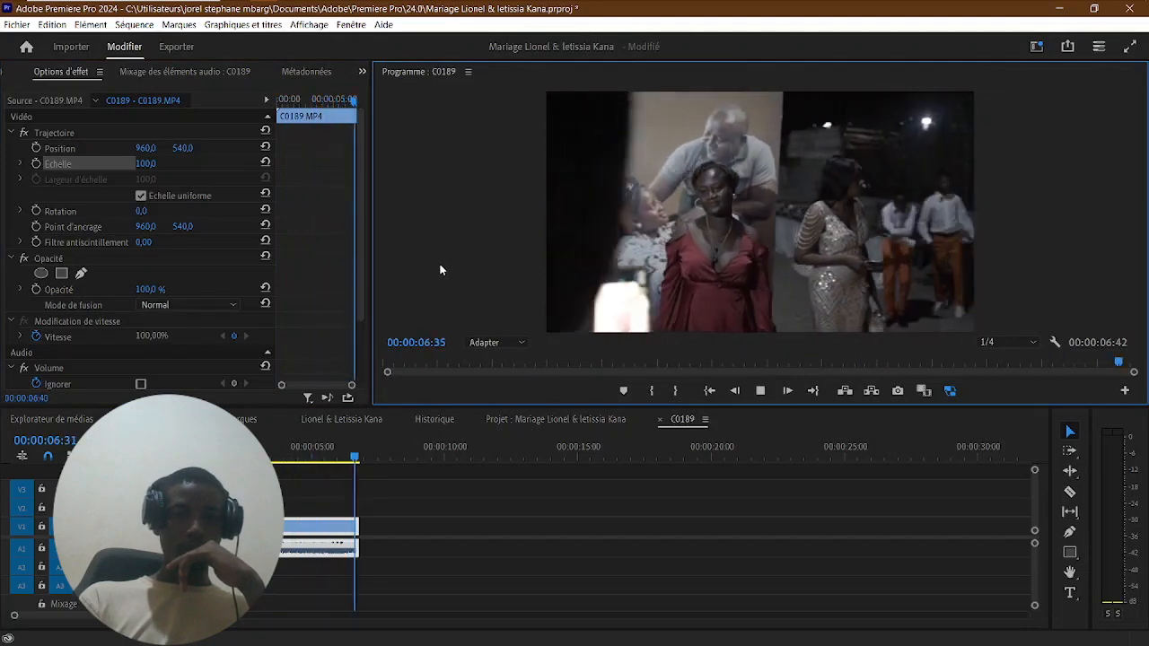
pyautogui.press('space')
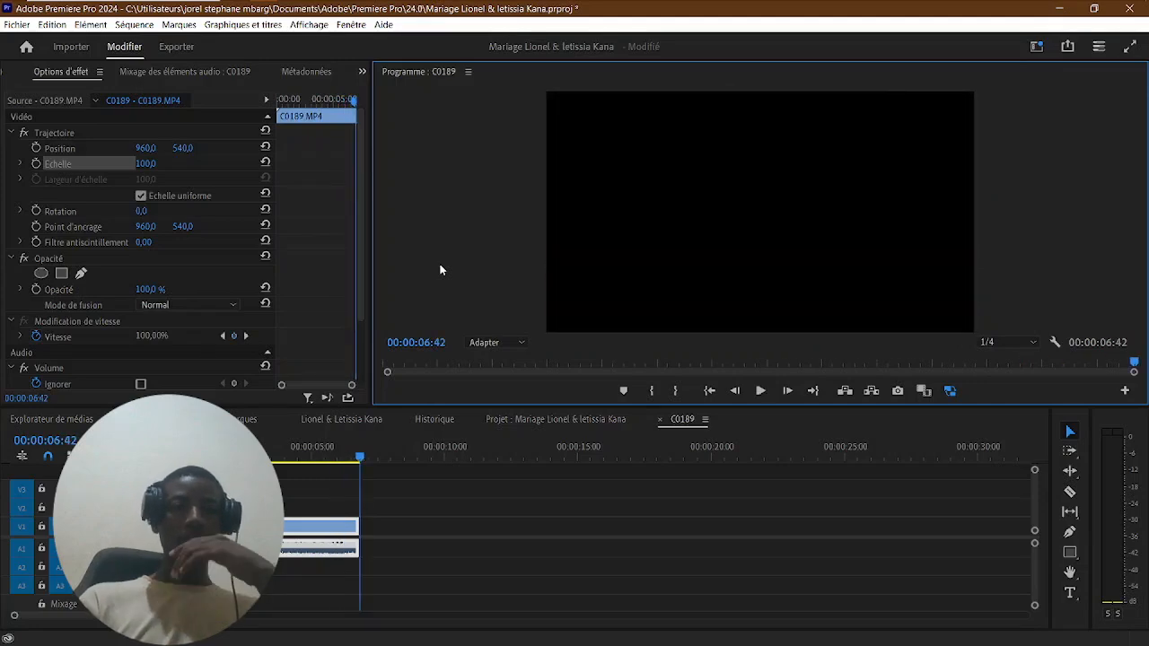
pyautogui.press('space')
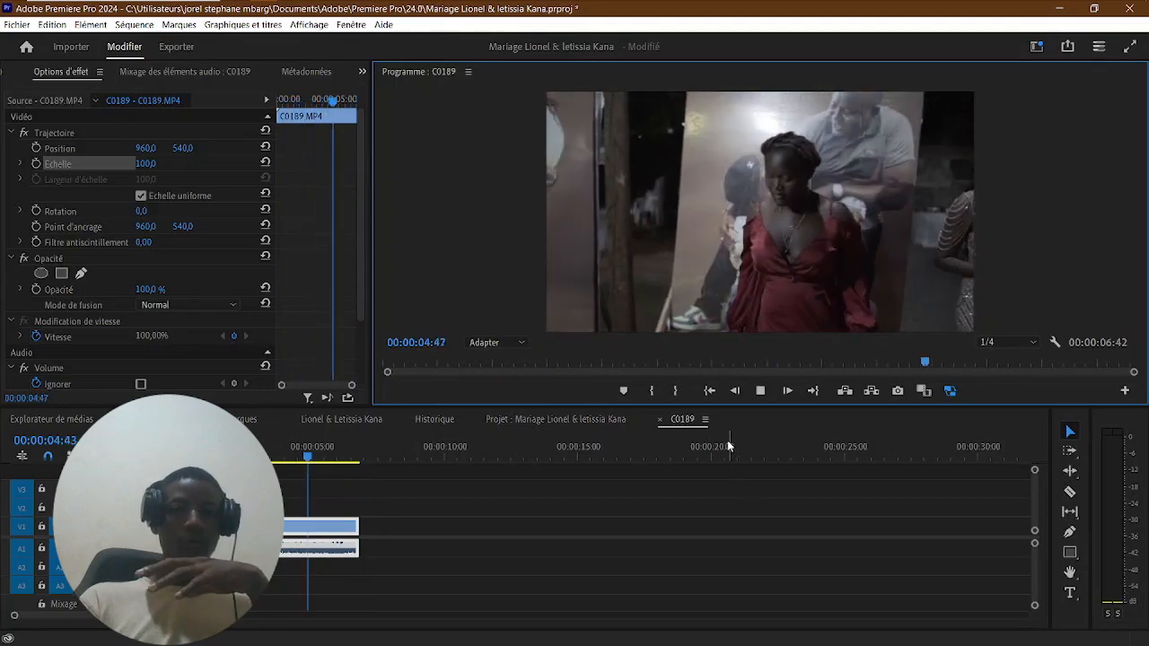
pyautogui.press('space')
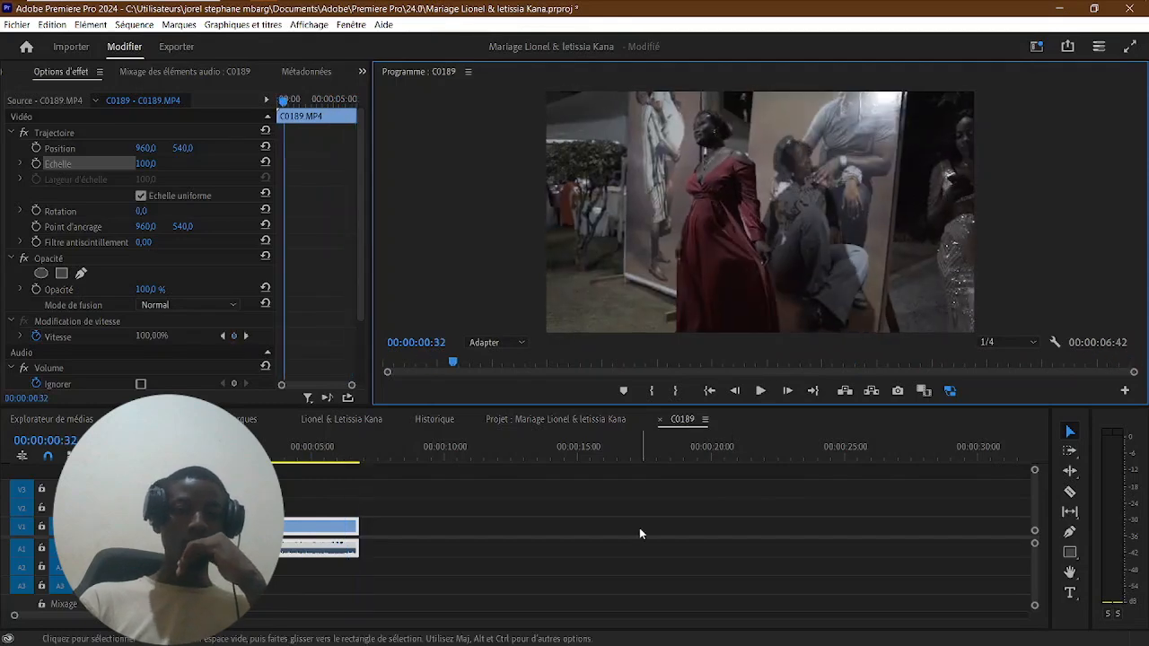
# Return to the start of the sequence and set the clip's scale (Echelle) to 190
pyautogui.moveTo(195, 448); pyautogui.dragTo(177, 448)
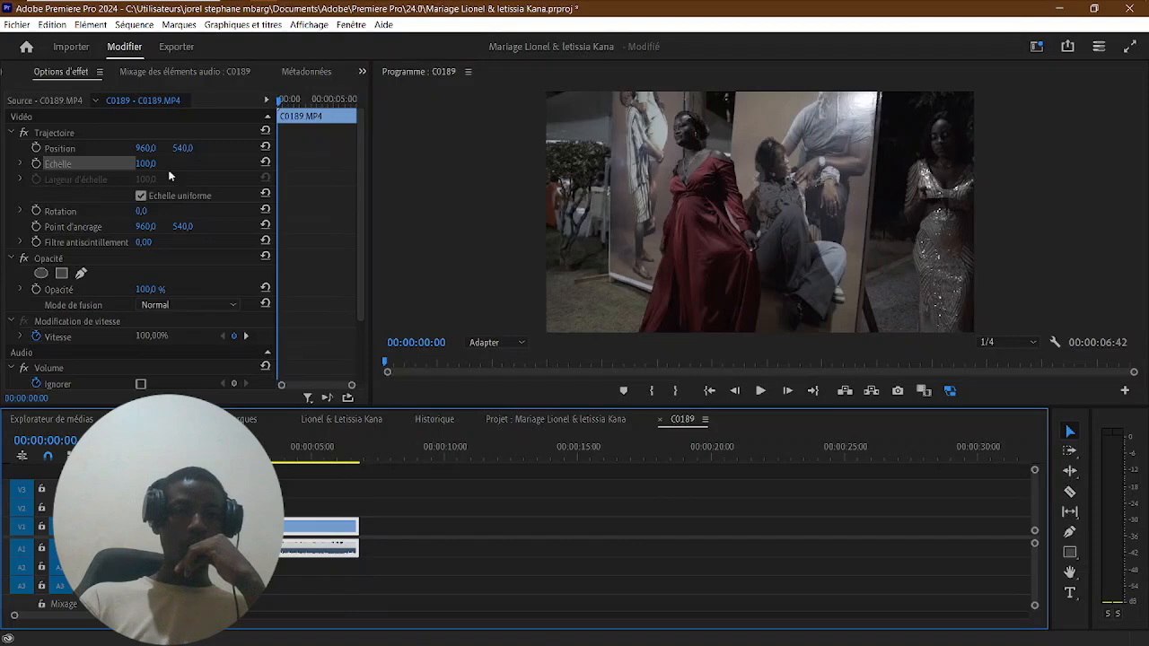
pyautogui.click(141, 166)
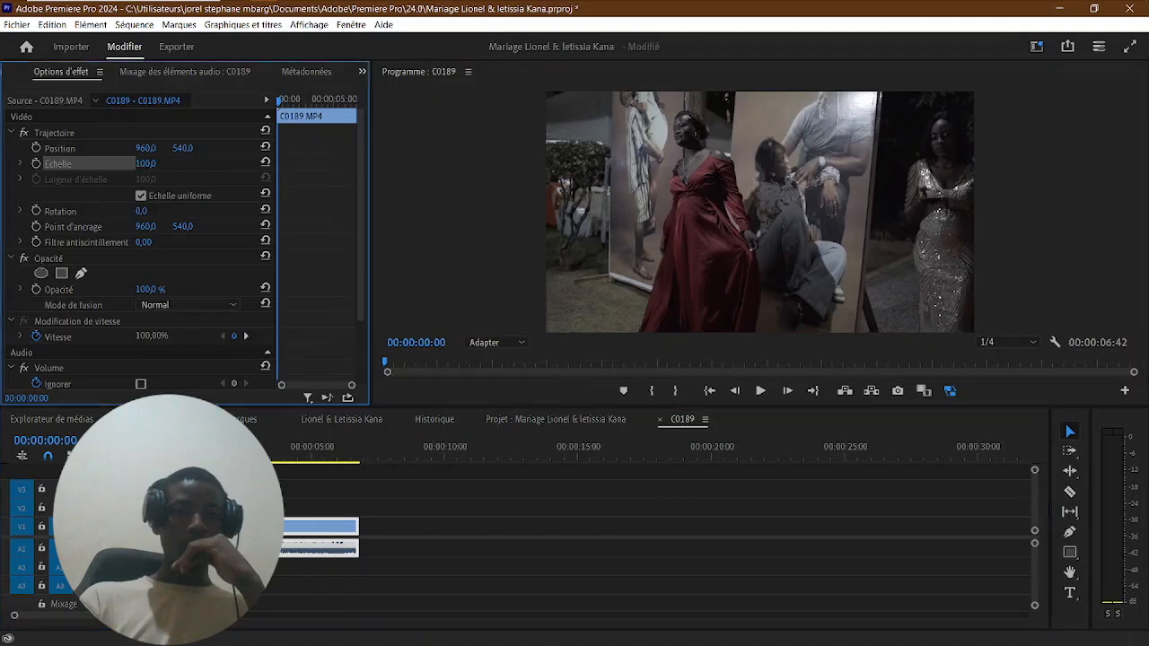
pyautogui.moveTo(142, 164); pyautogui.dragTo(208, 164)
# Play the sequence to review the enlarged framing of the clip
pyautogui.click(414, 193)
pyautogui.press('space')
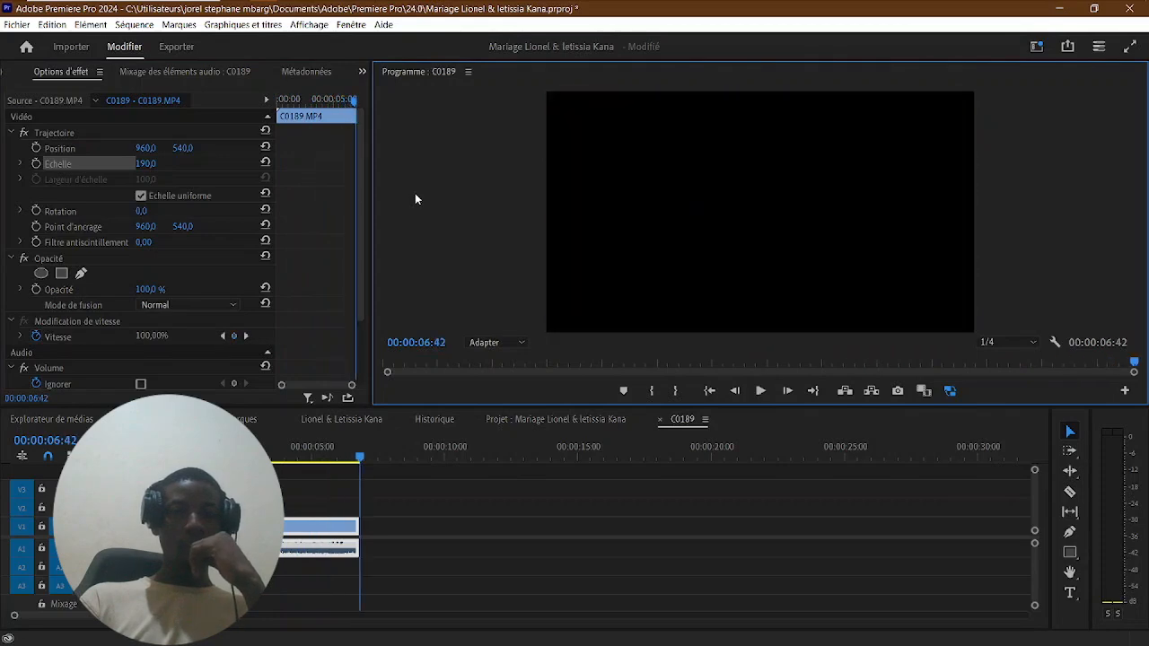
pyautogui.press('space')
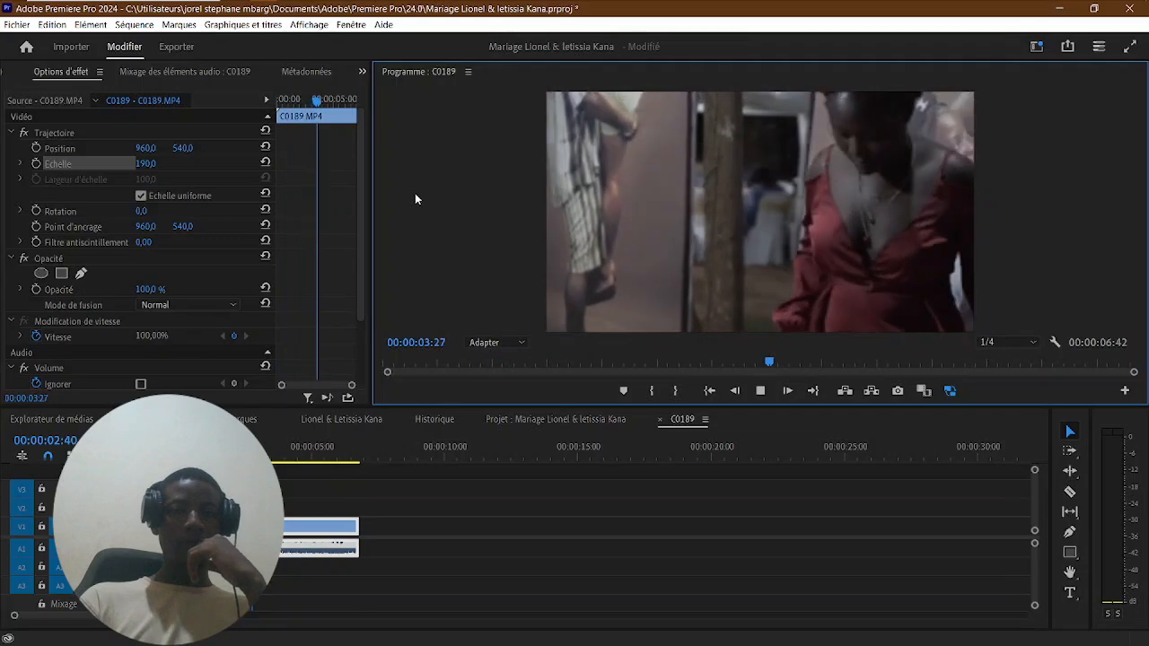
pyautogui.press('space')
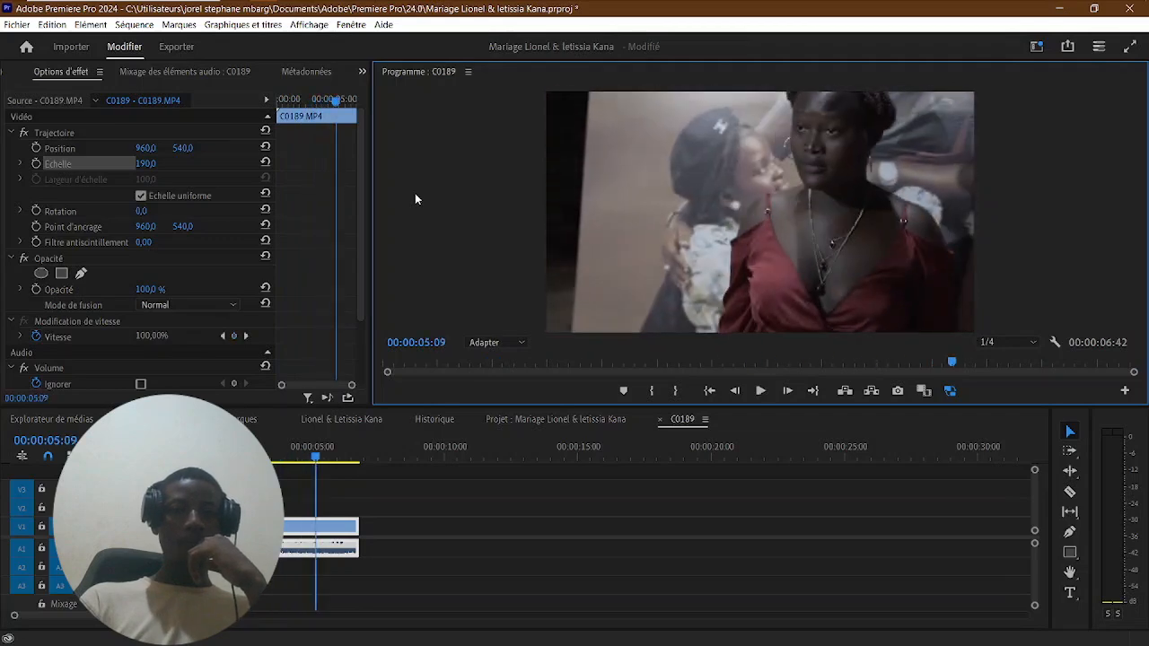
# Turn on keyframing for the scale (Echelle) at the very start of the clip, 00:00:00:00
pyautogui.moveTo(214, 449); pyautogui.dragTo(177, 448)
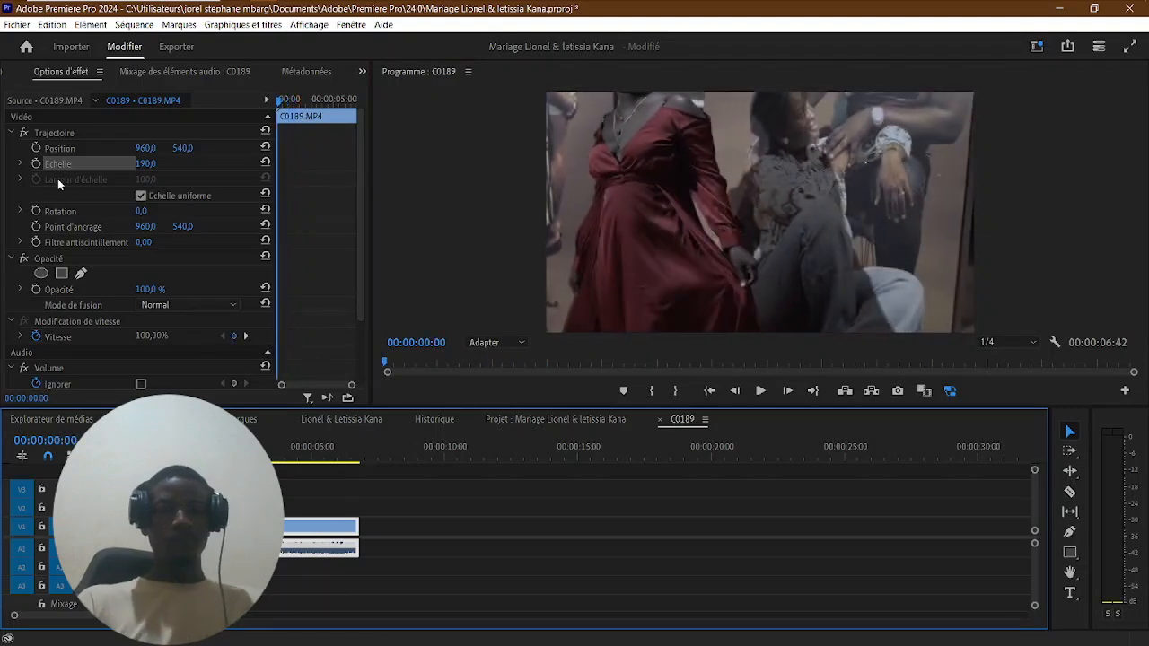
pyautogui.click(36, 167)
pyautogui.click(36, 164)
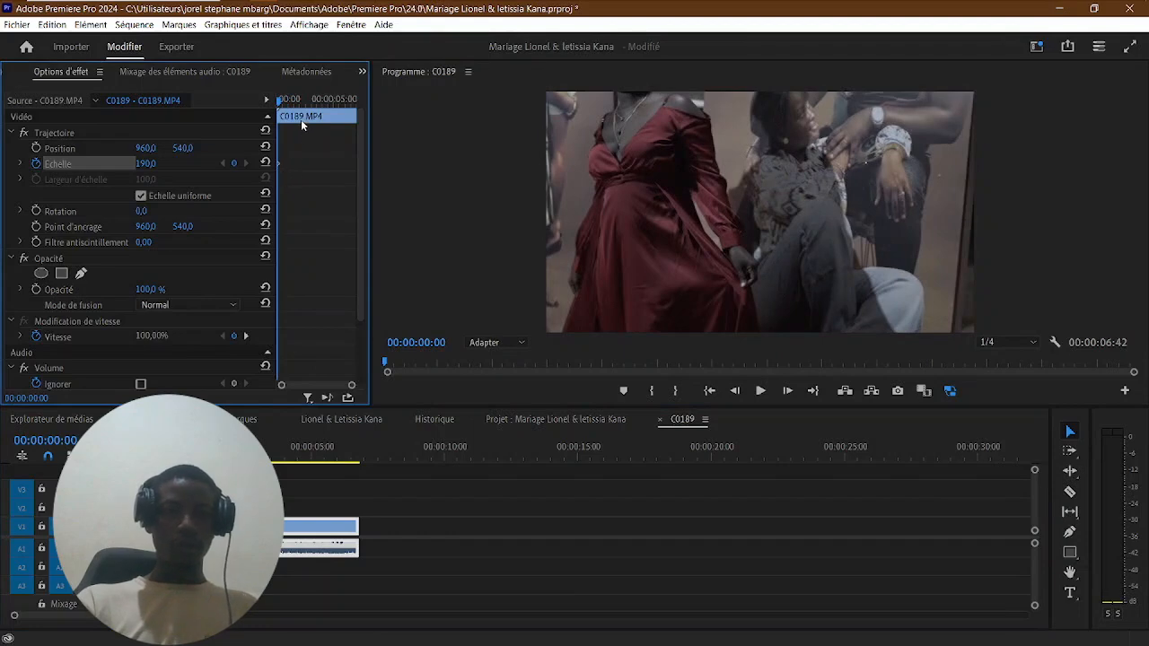
# Add a second scale (Echelle) keyframe with a value of 100 at 00:00:05:40
pyautogui.moveTo(298, 99); pyautogui.dragTo(310, 101)
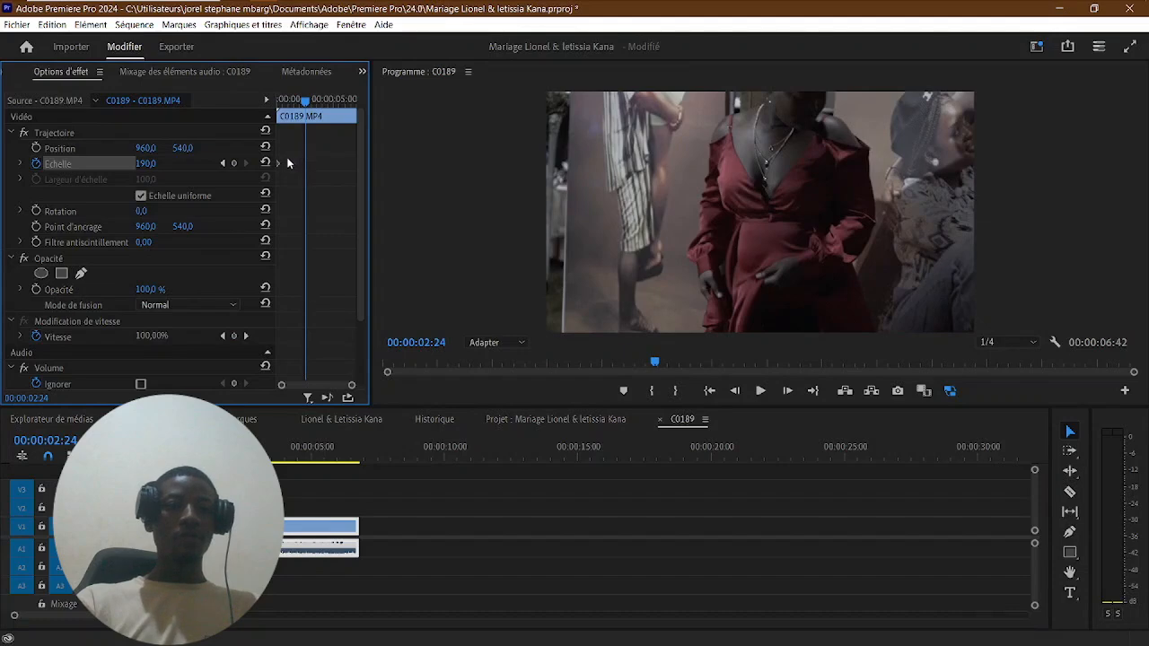
pyautogui.moveTo(304, 98); pyautogui.dragTo(344, 115)
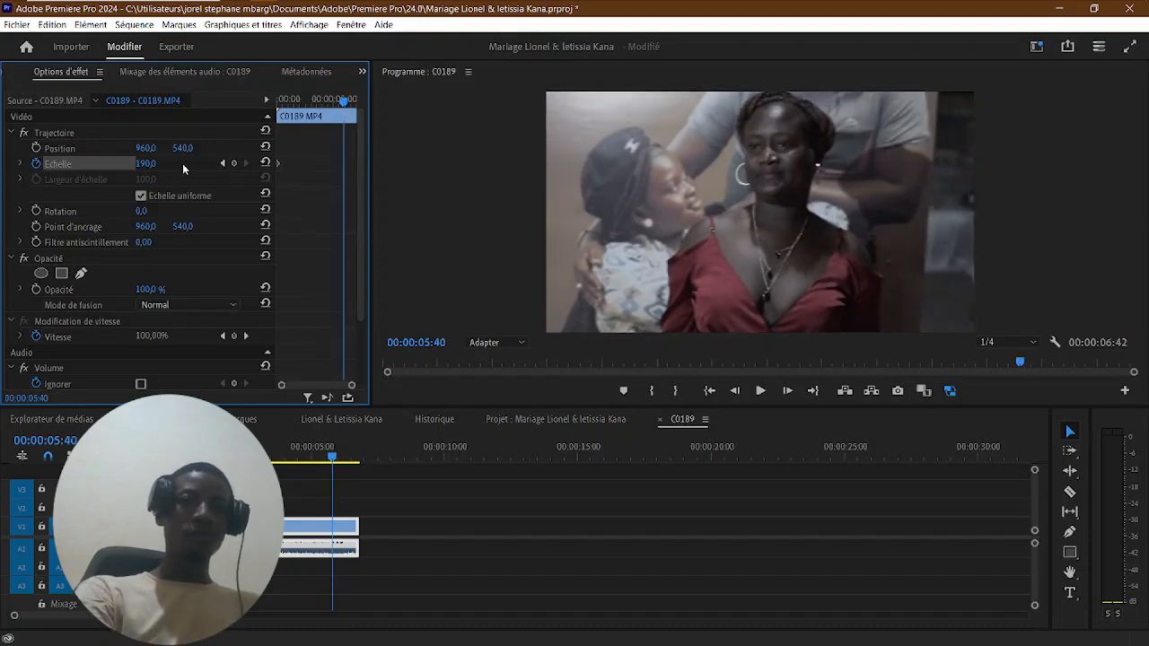
pyautogui.click(153, 162)
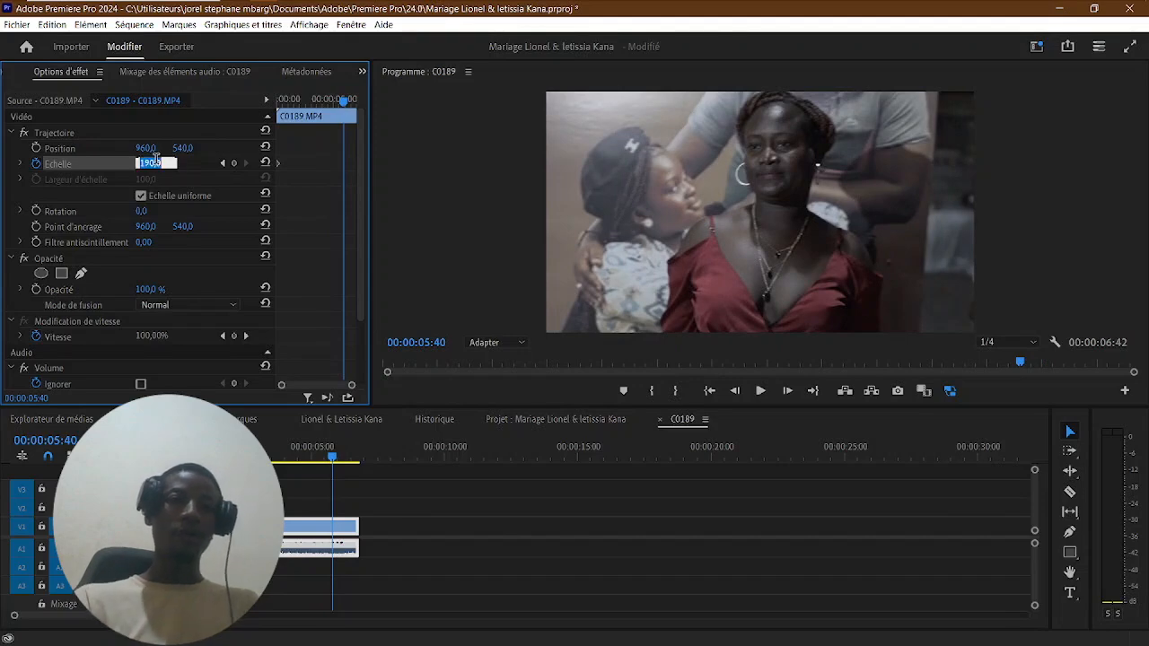
pyautogui.write('100')
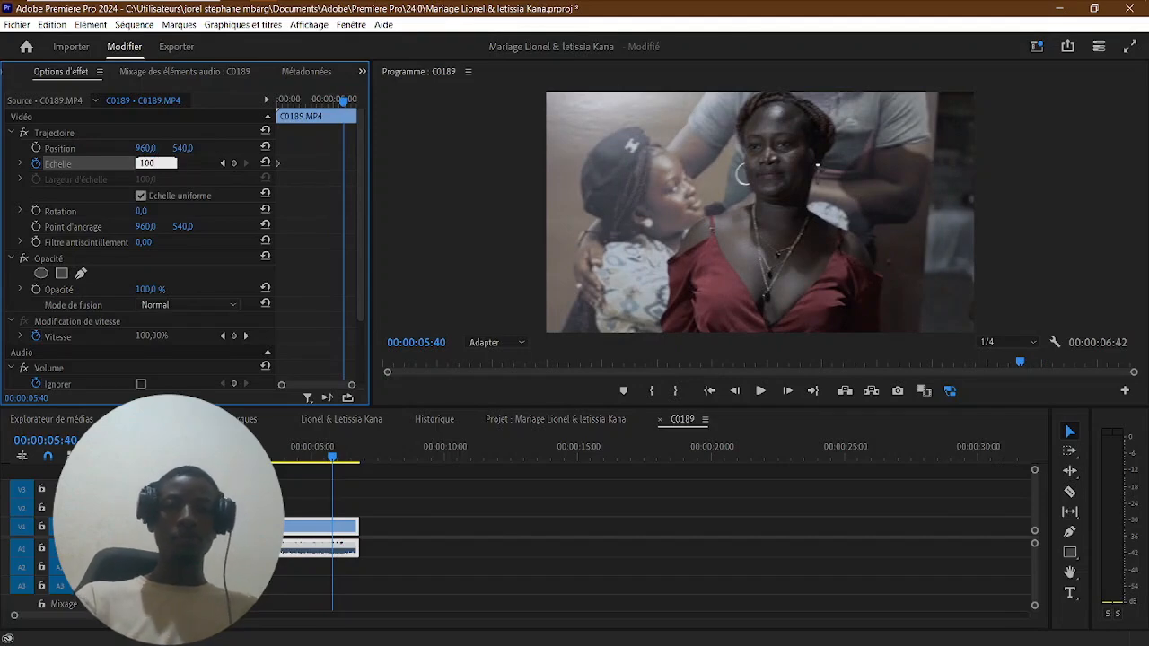
pyautogui.press('Return')
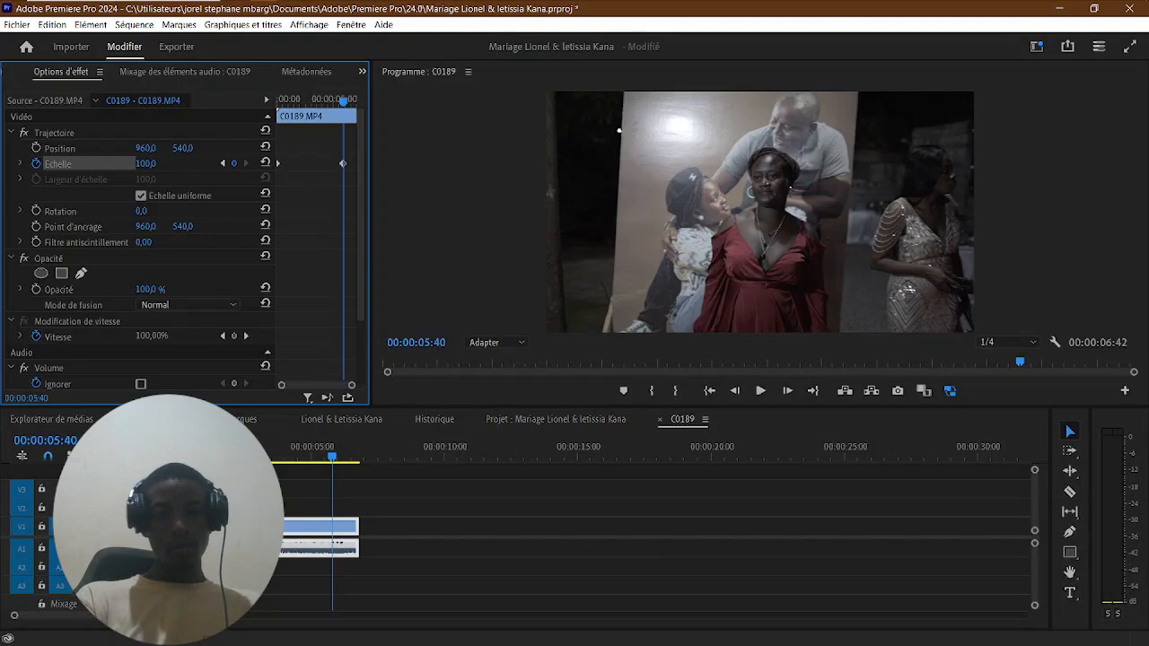
# Play the sequence from the beginning to check the animated zoom out
pyautogui.press('Home')
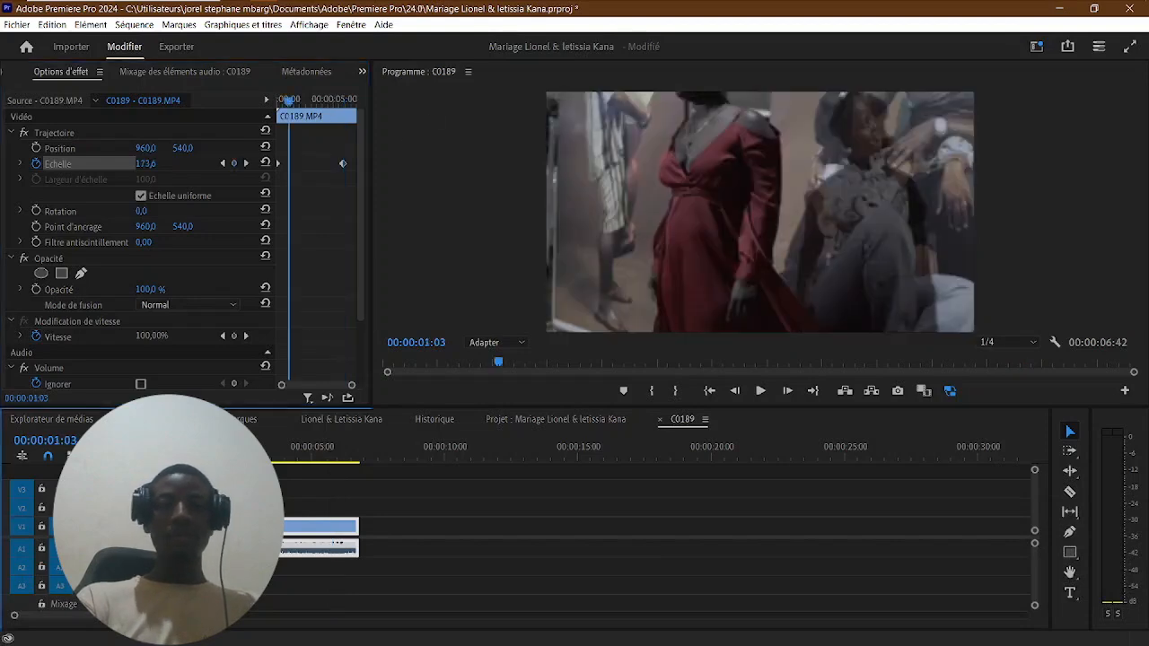
pyautogui.press('space')
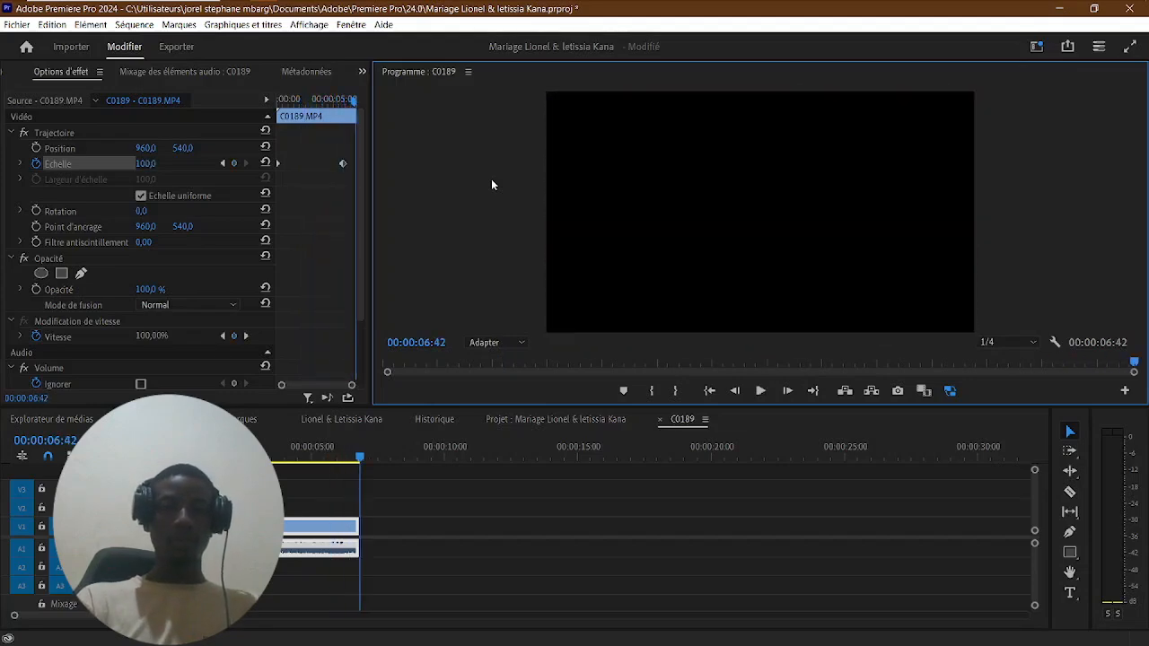
pyautogui.press('space')
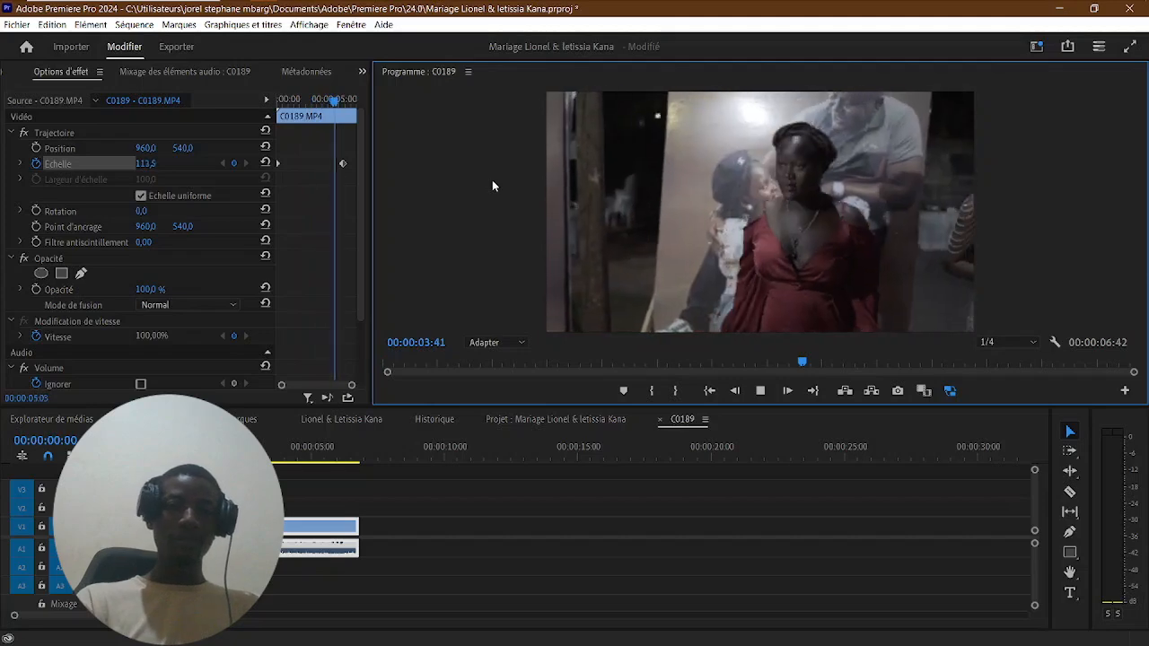
pyautogui.press('space')
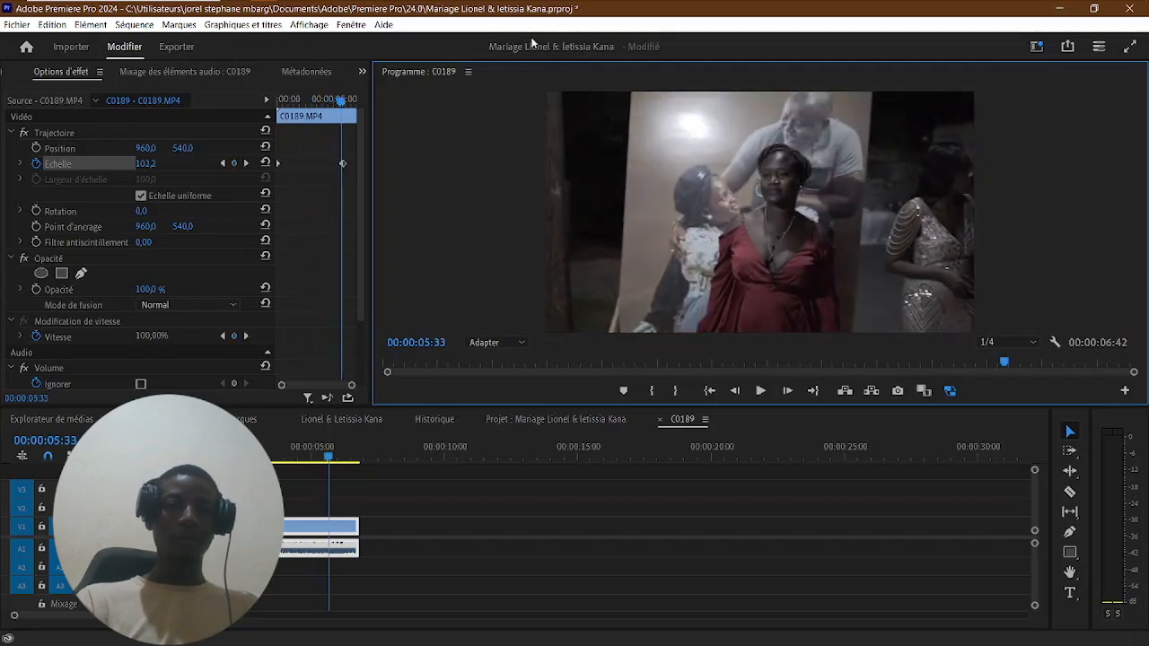
# Set the second scale keyframe's interpolation to Progressif and play the smoothed zoom from the start
pyautogui.rightClick(343, 160)
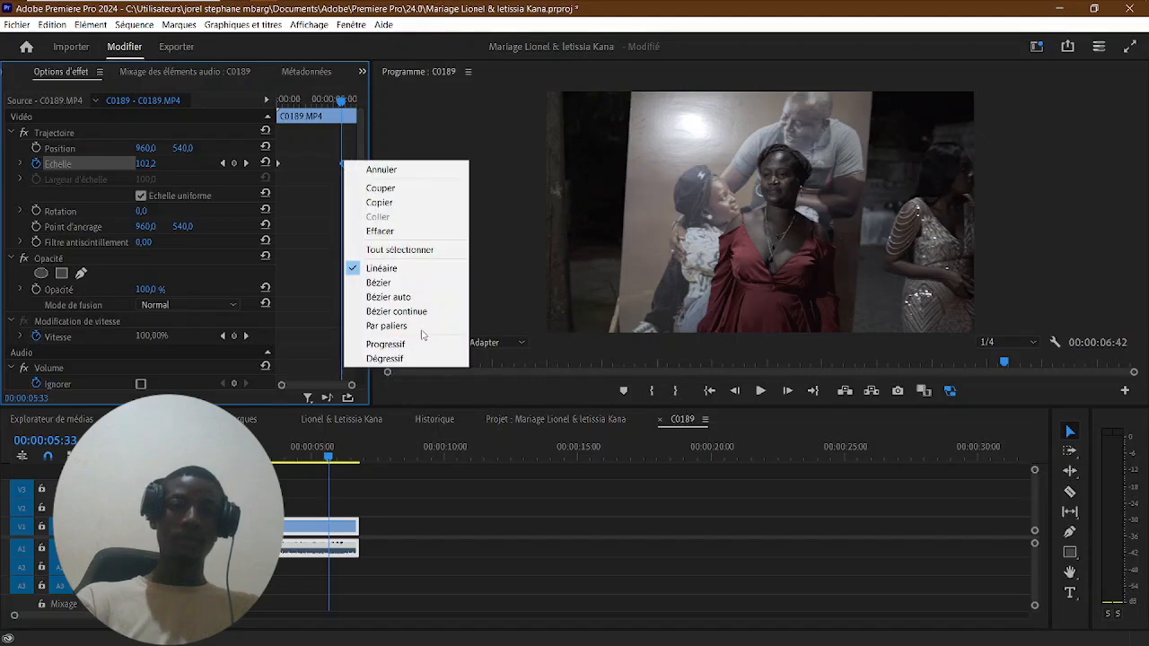
pyautogui.click(422, 345)
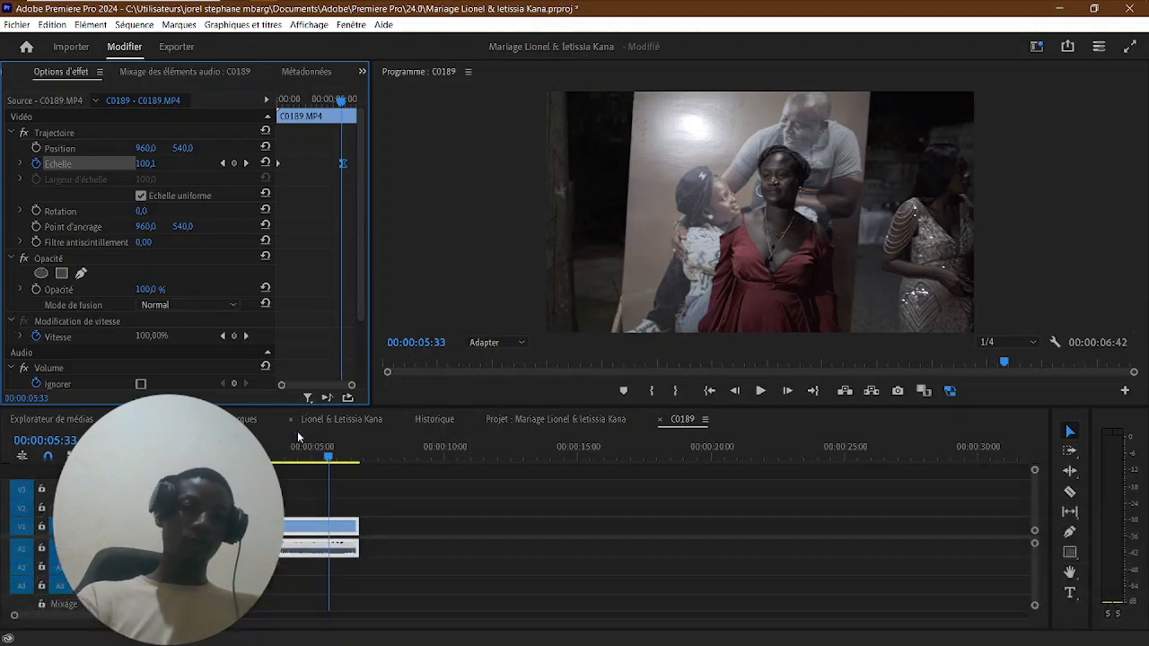
pyautogui.click(179, 448)
pyautogui.click(423, 187)
pyautogui.press('space')
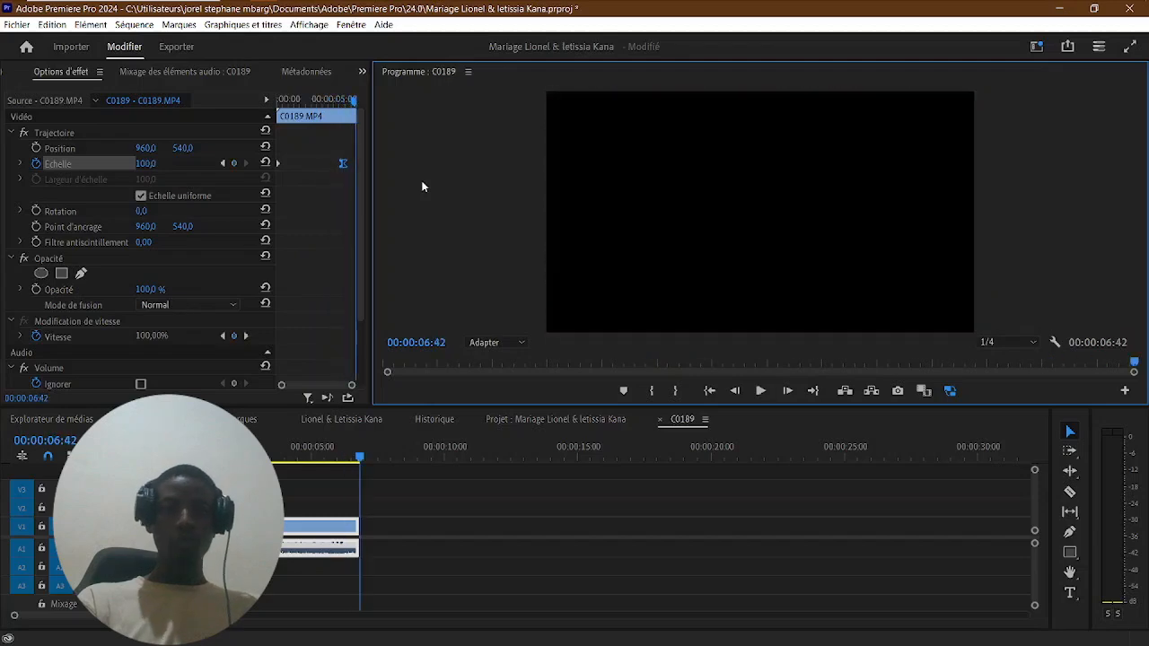
# Play the sequence with the Trajectoire effect disabled, re-enable the effect, and replay it to compare the zoom
pyautogui.moveTo(208, 452); pyautogui.dragTo(172, 452)
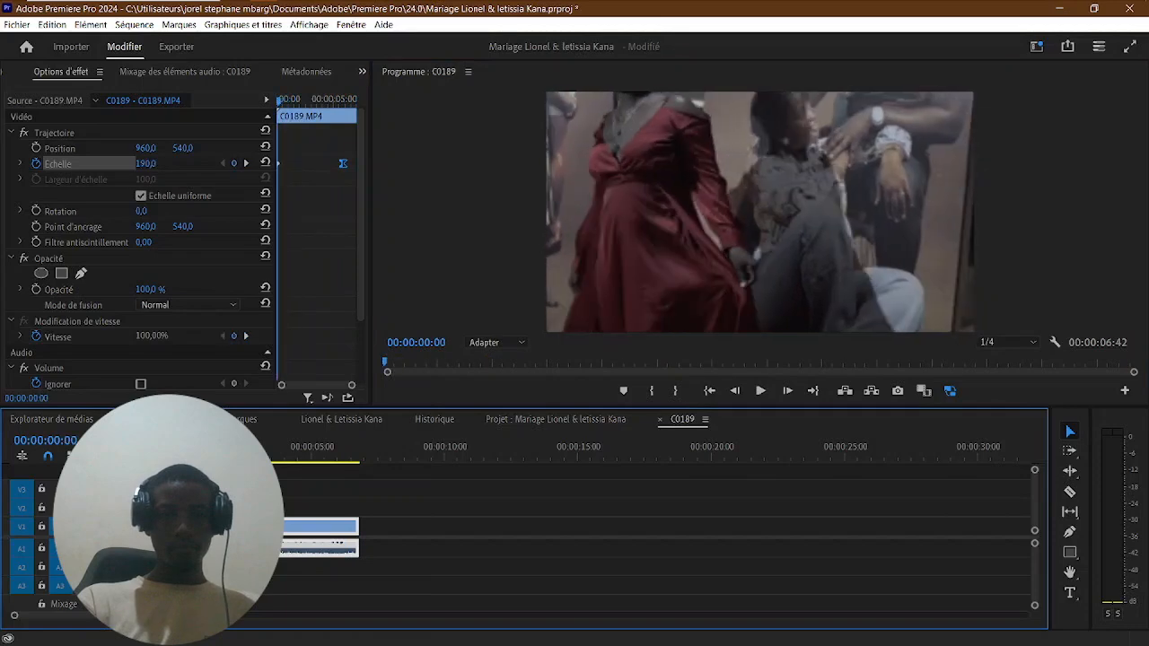
pyautogui.click(24, 132)
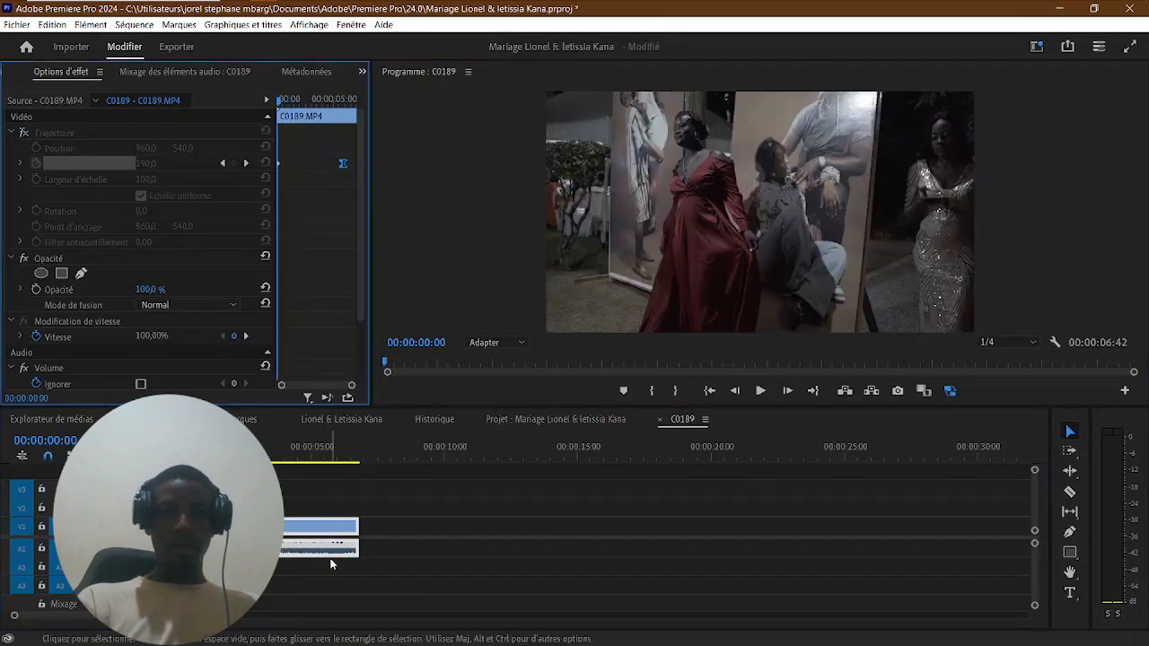
pyautogui.click(485, 186)
pyautogui.press('space')
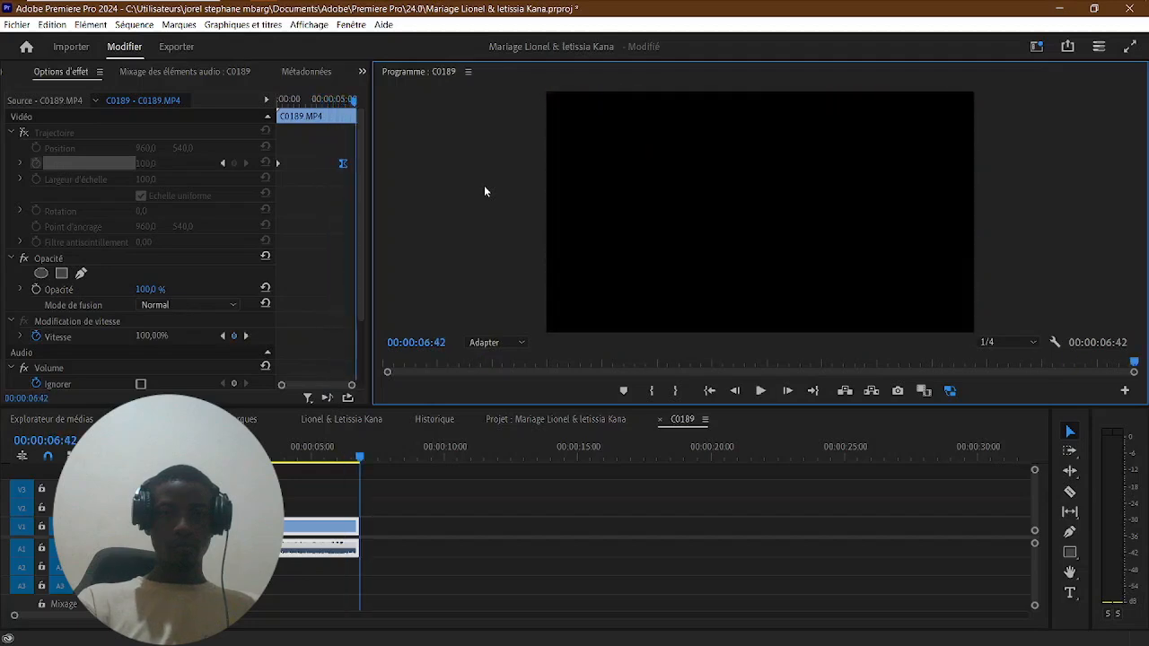
pyautogui.press('Home')
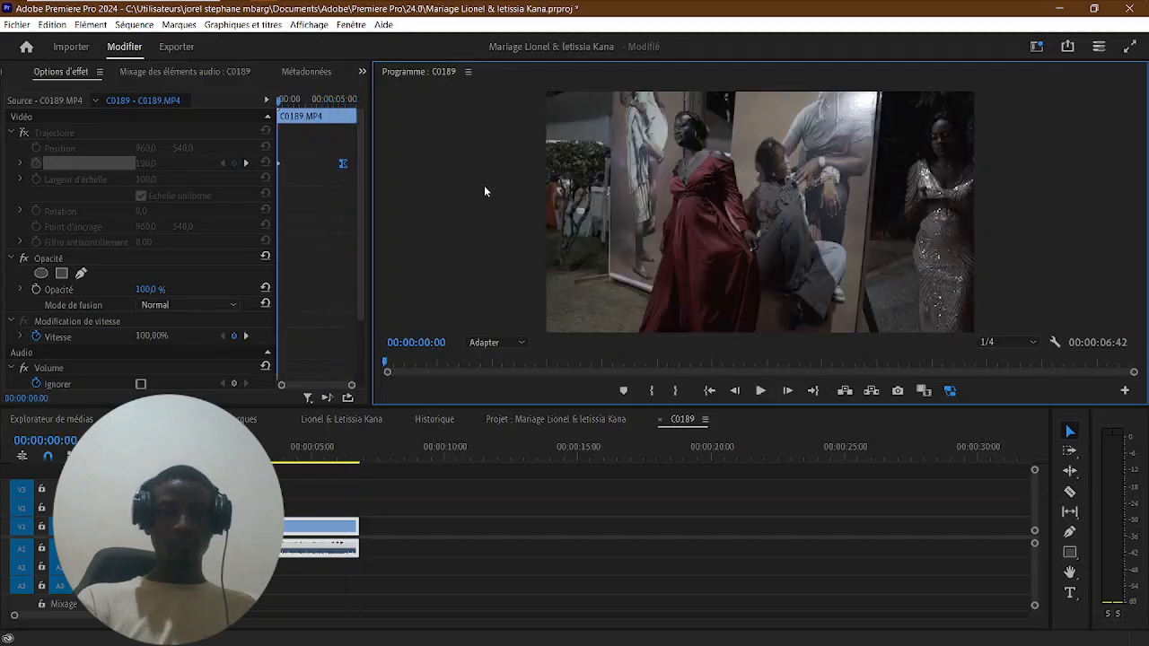
pyautogui.click(24, 132)
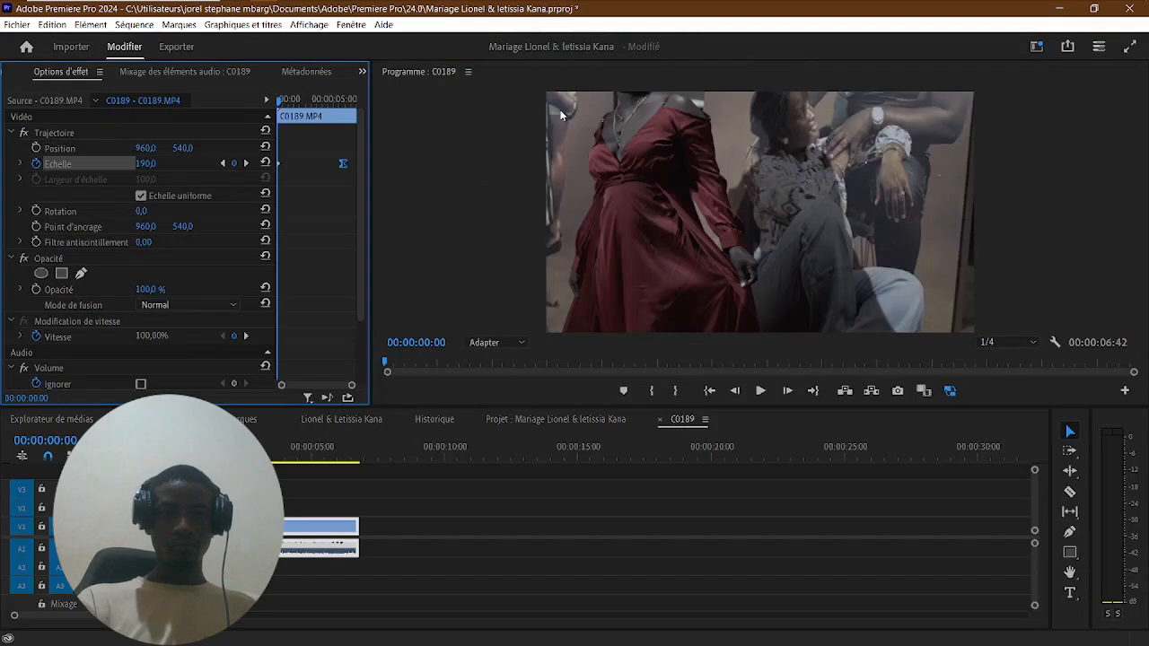
pyautogui.click(449, 171)
pyautogui.press('space')
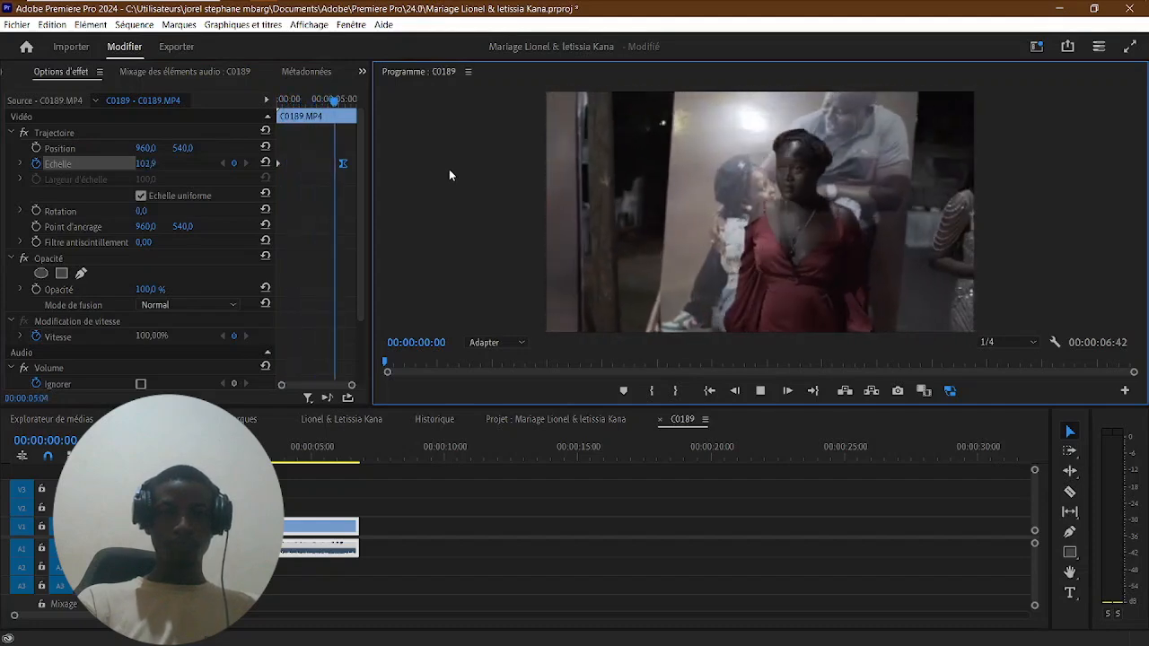
pyautogui.press('space')
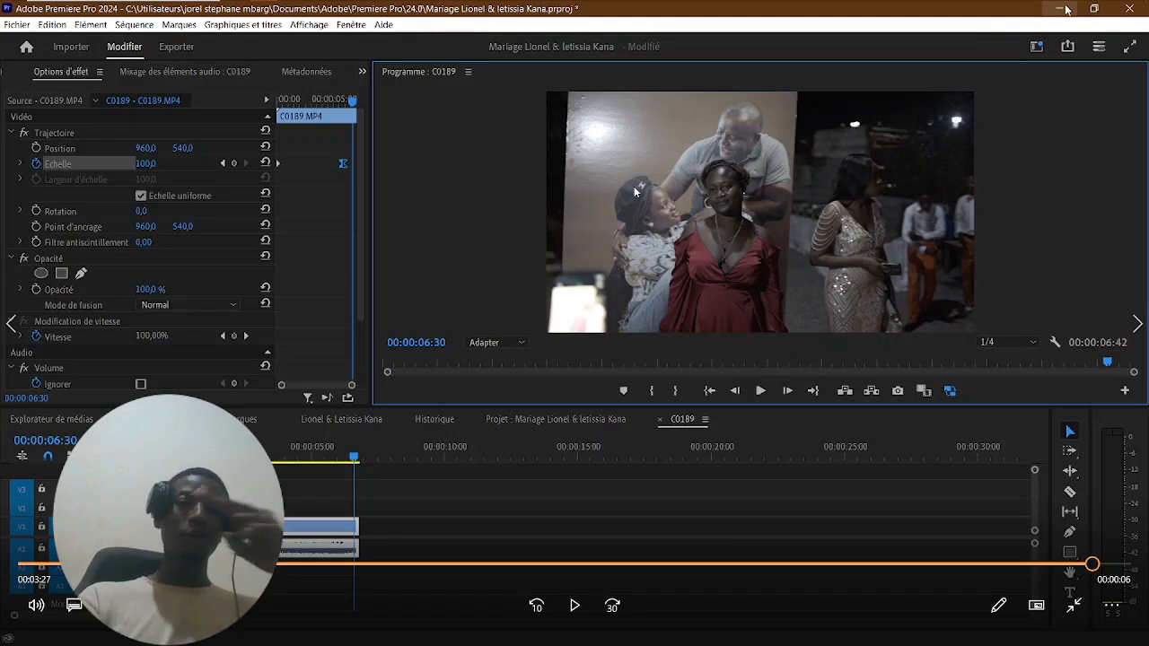
pyautogui.click(1066, 9)
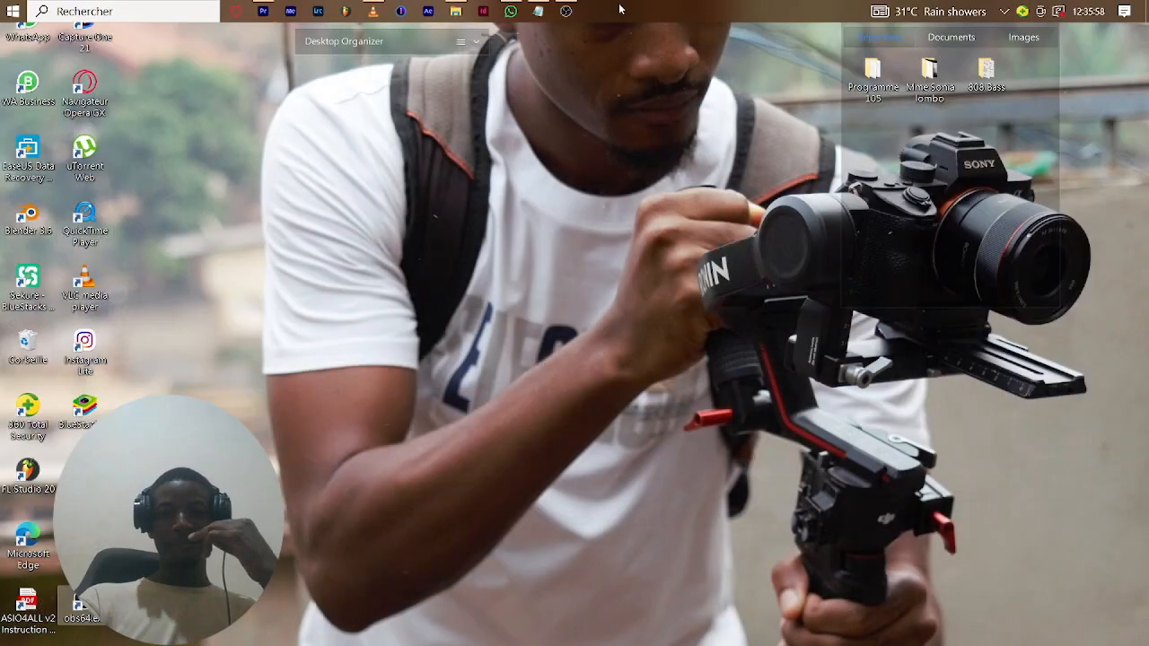
pyautogui.moveTo(569, 11)
pyautogui.press('space')
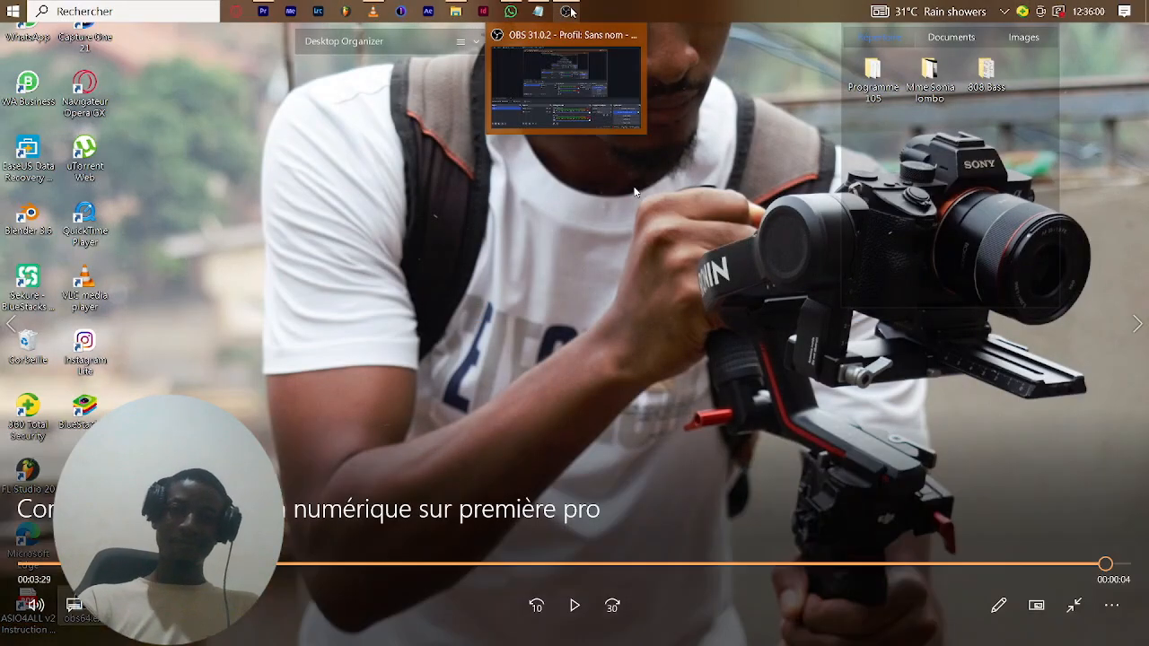